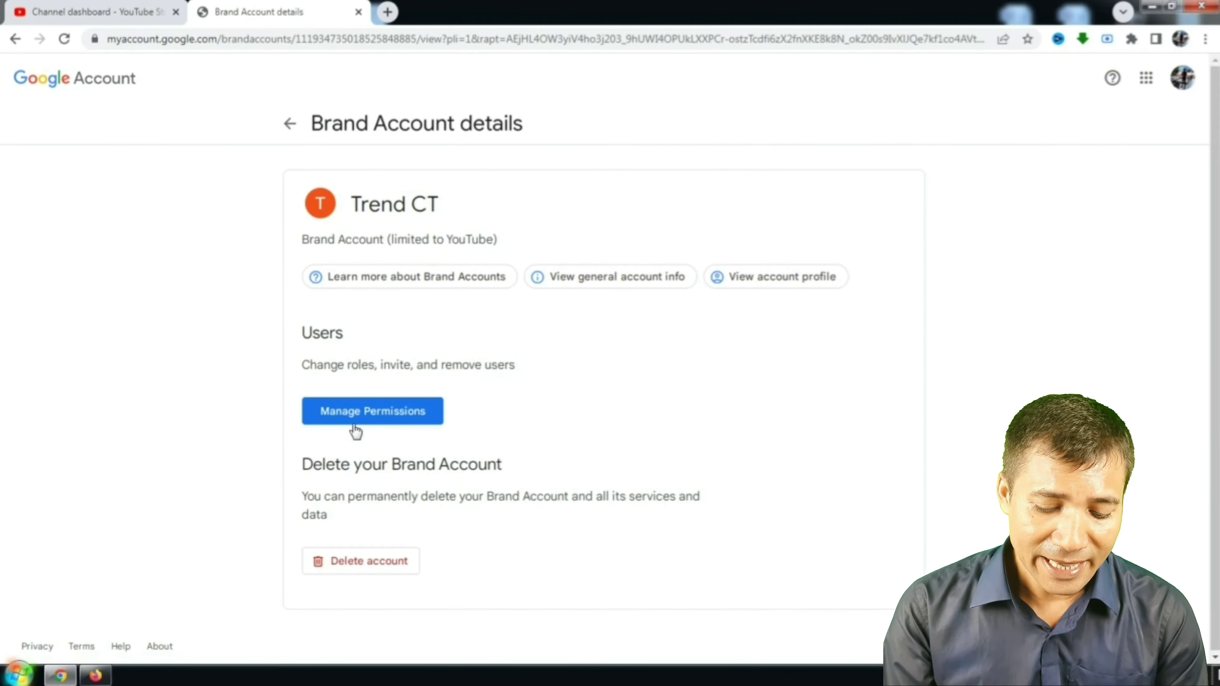
Invite a new user to the Trend CT brand account by e-mail address, assigning the Owner role.
click(369, 415)
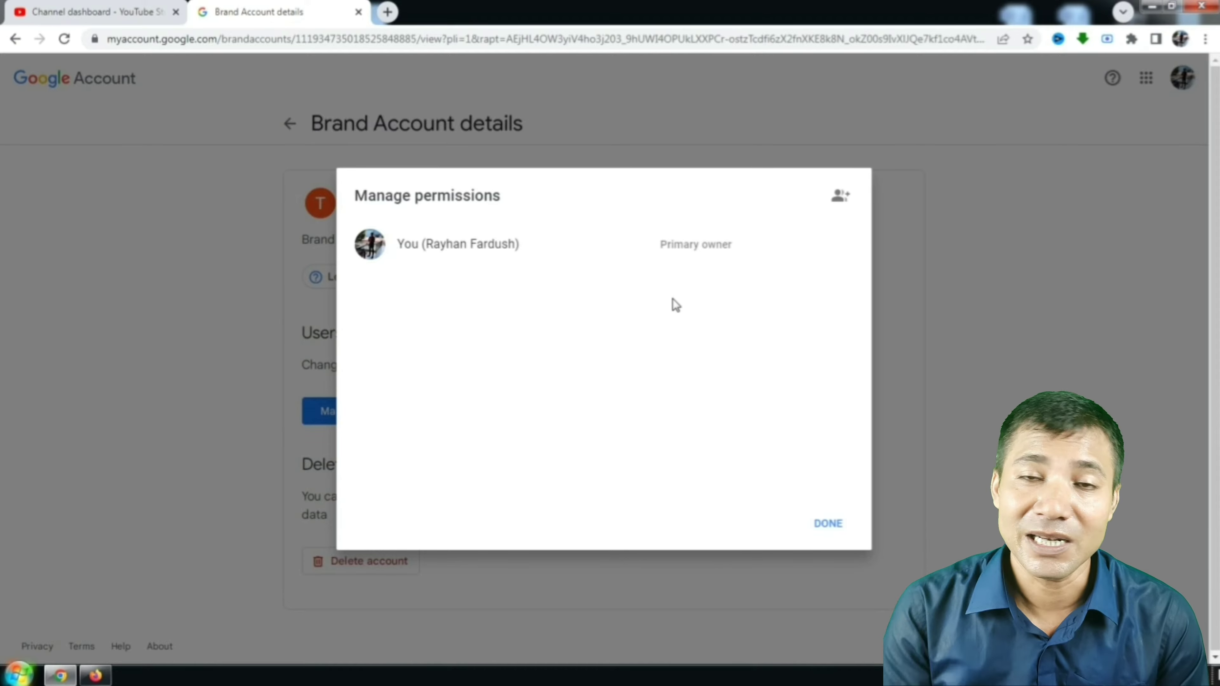
click(846, 202)
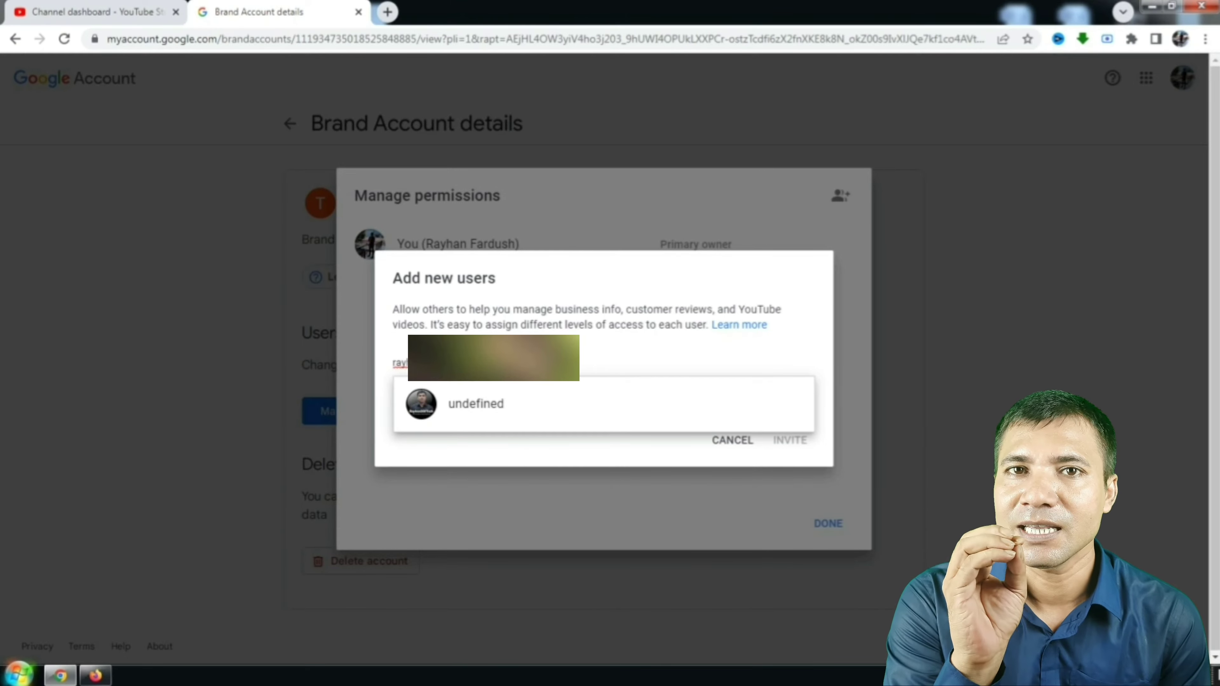
click(502, 401)
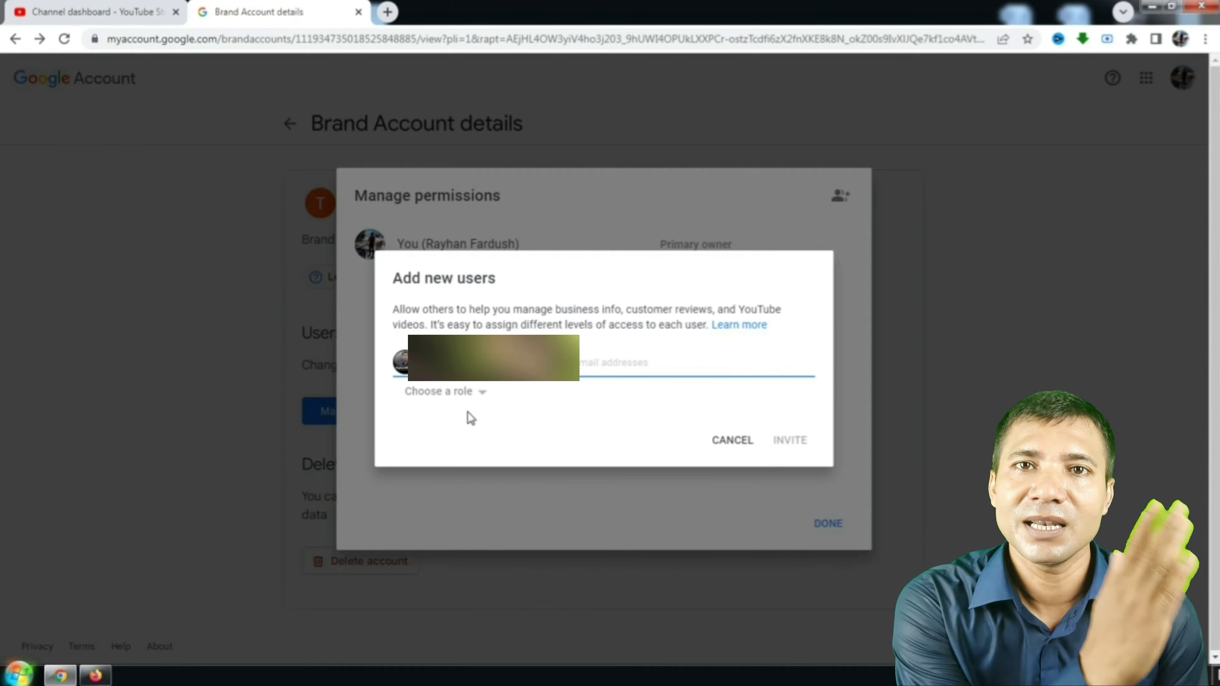
click(483, 394)
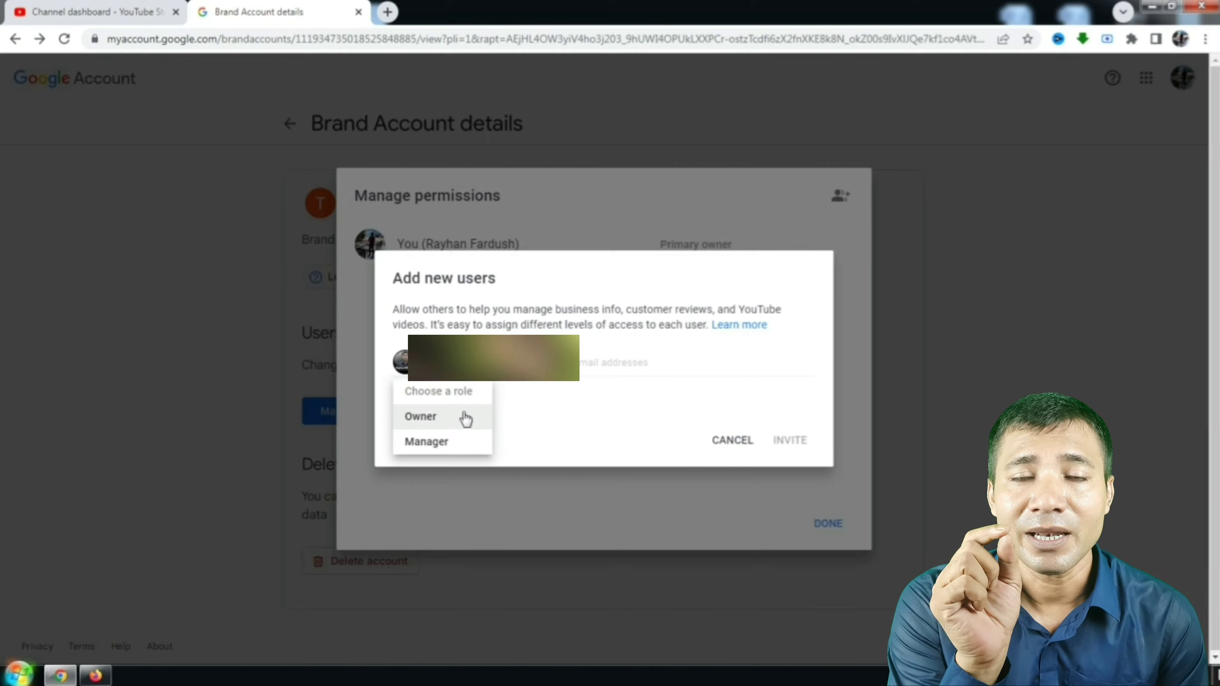
click(437, 423)
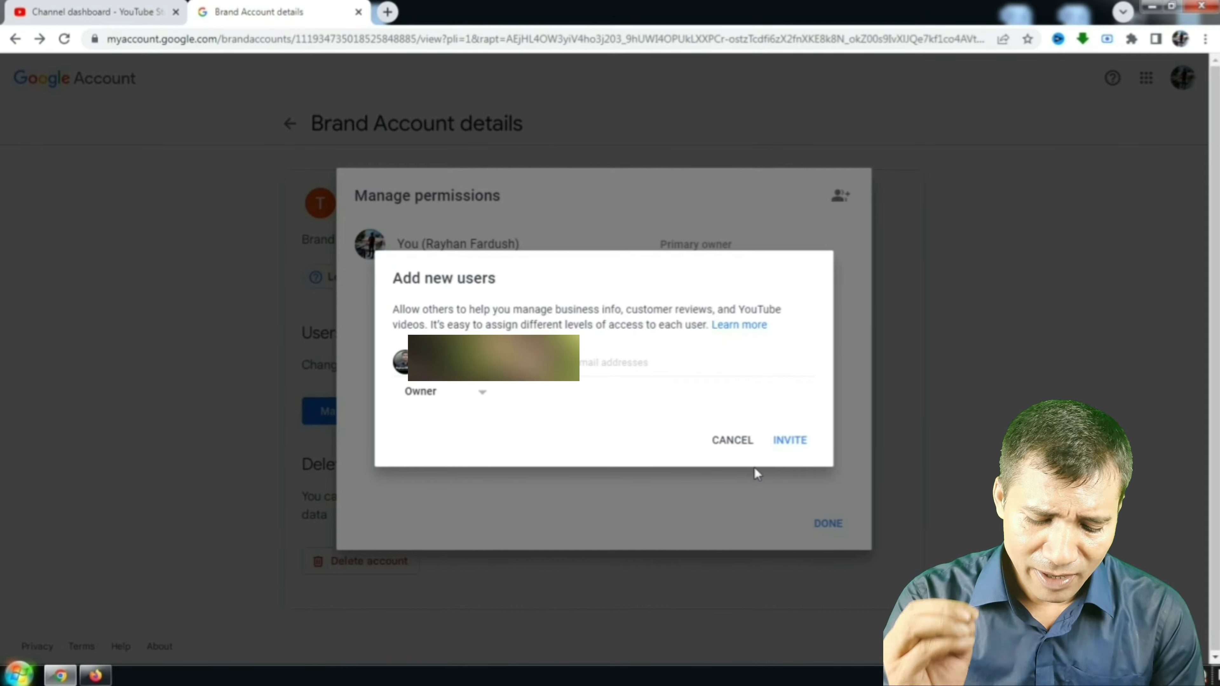
click(795, 447)
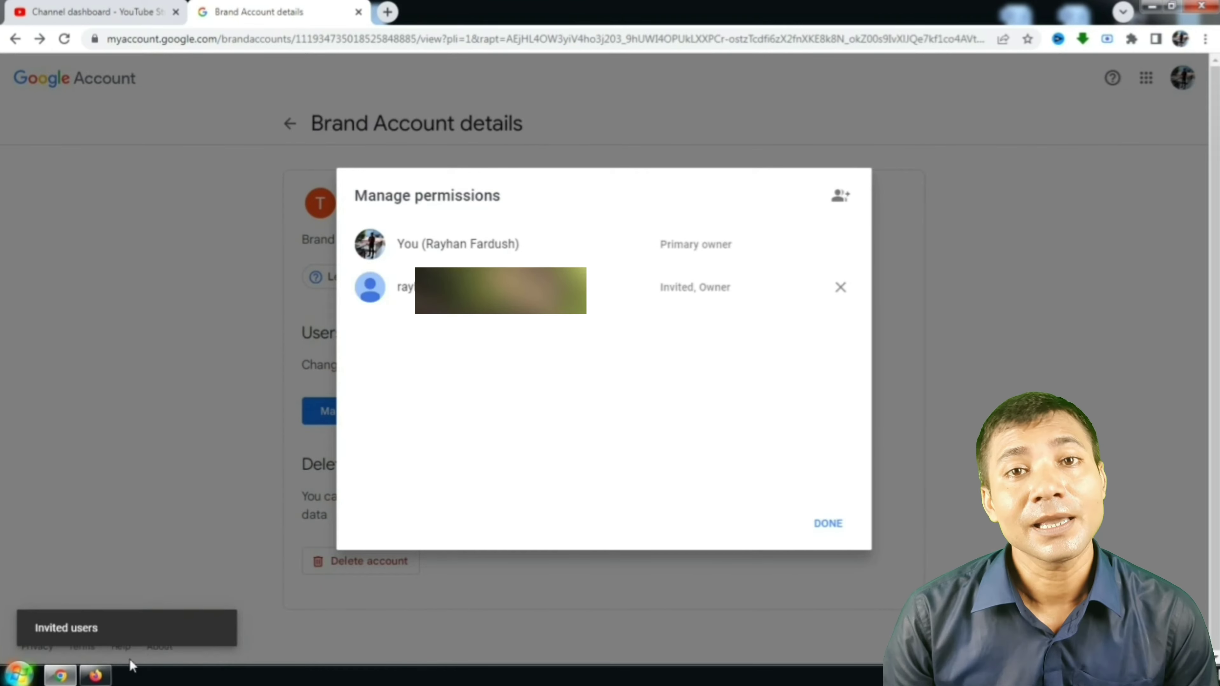
Switch to Firefox, open the Trend CT ownership invitation in Gmail and accept it.
click(96, 677)
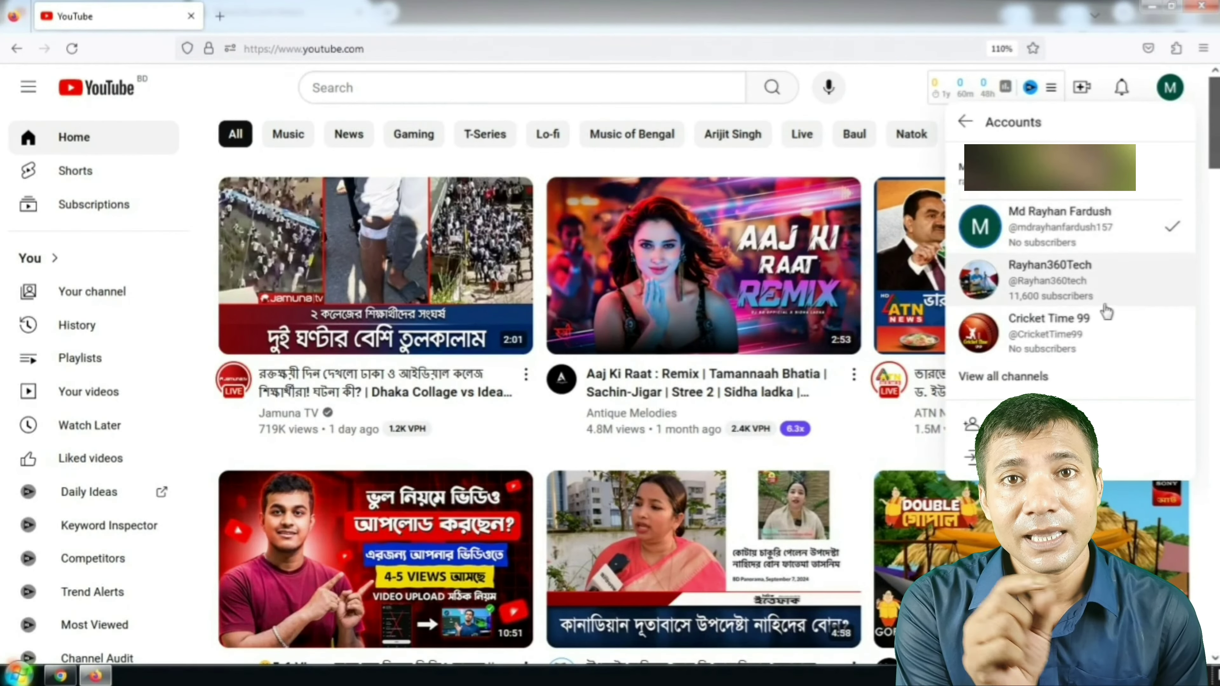
click(224, 20)
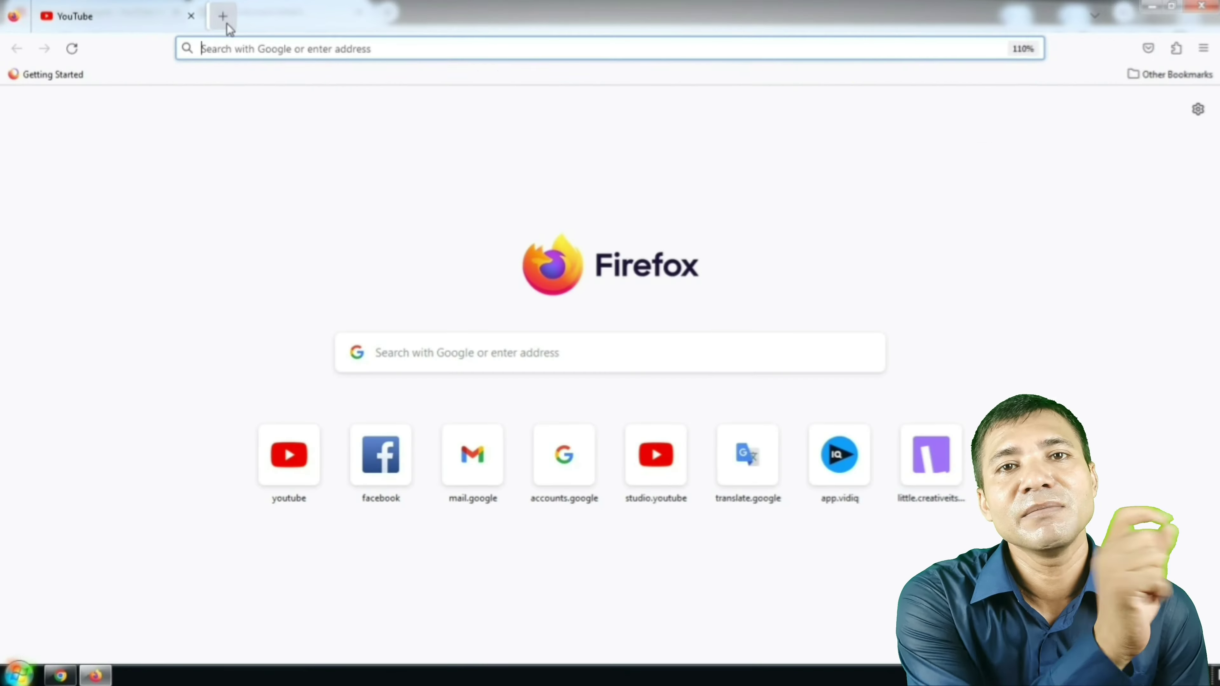
click(479, 477)
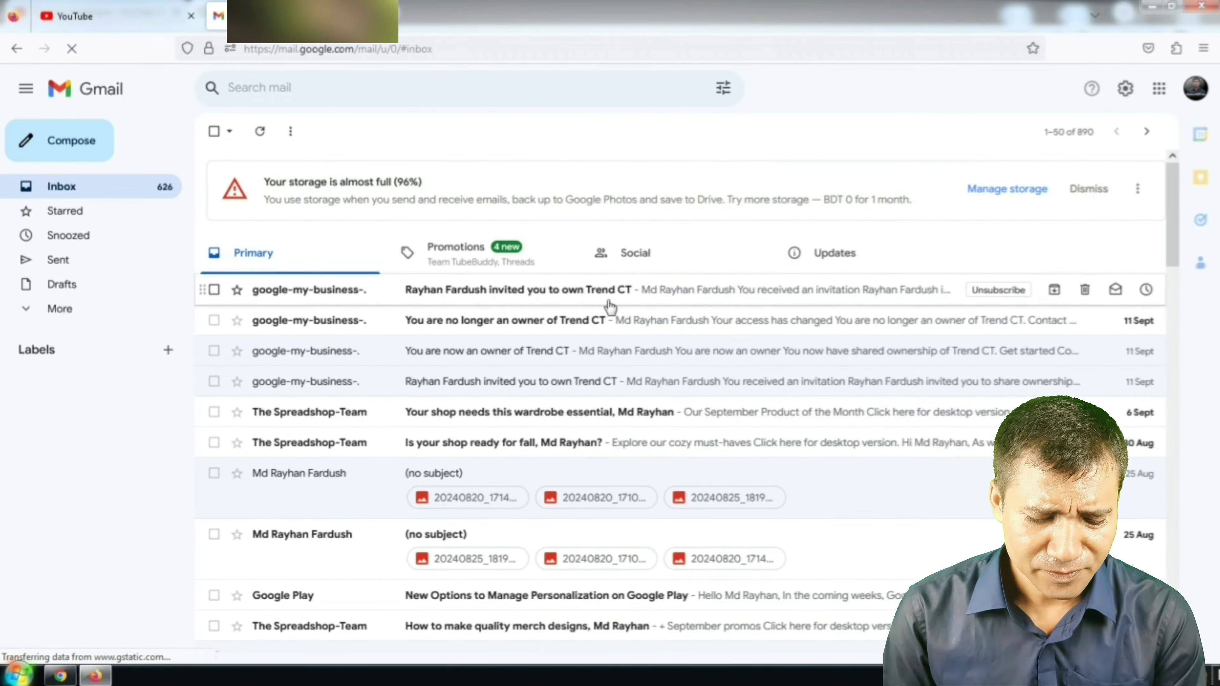
click(620, 296)
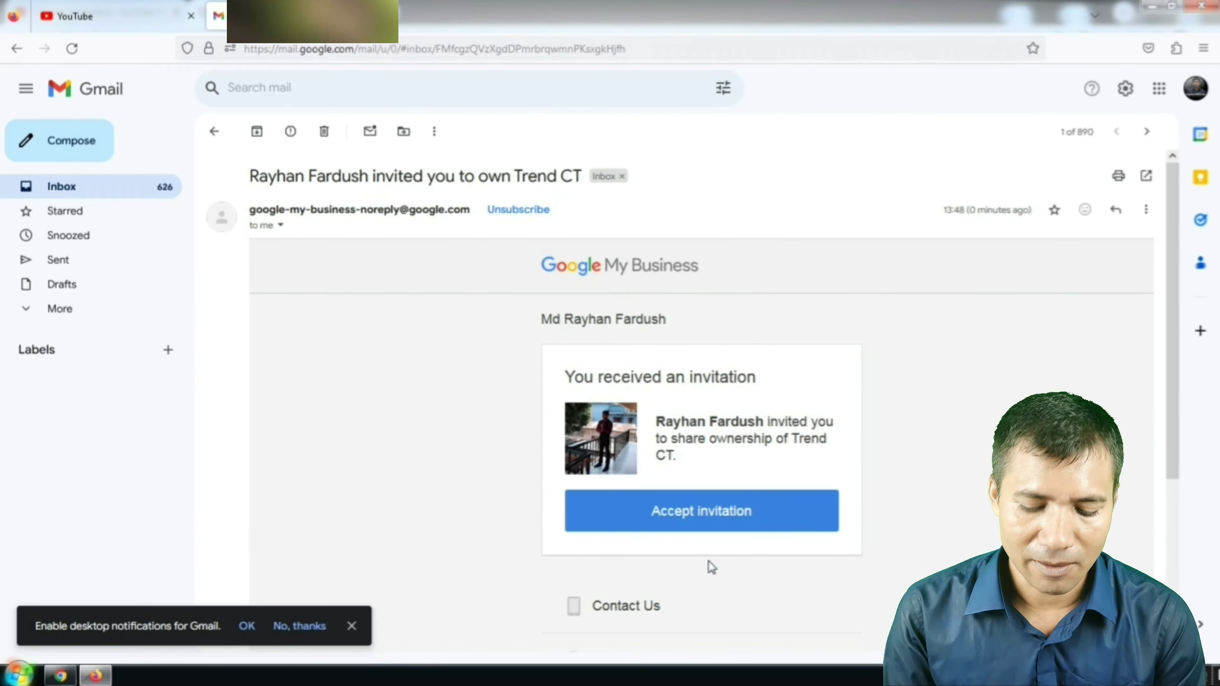
click(730, 526)
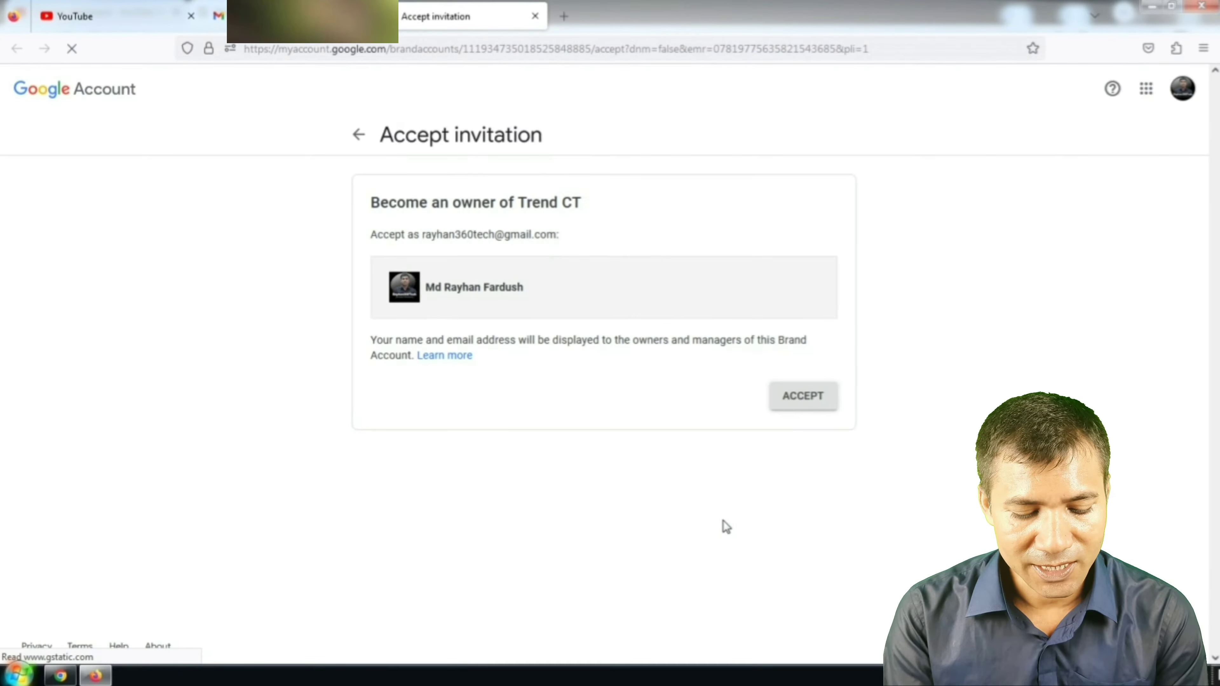
click(805, 405)
click(811, 406)
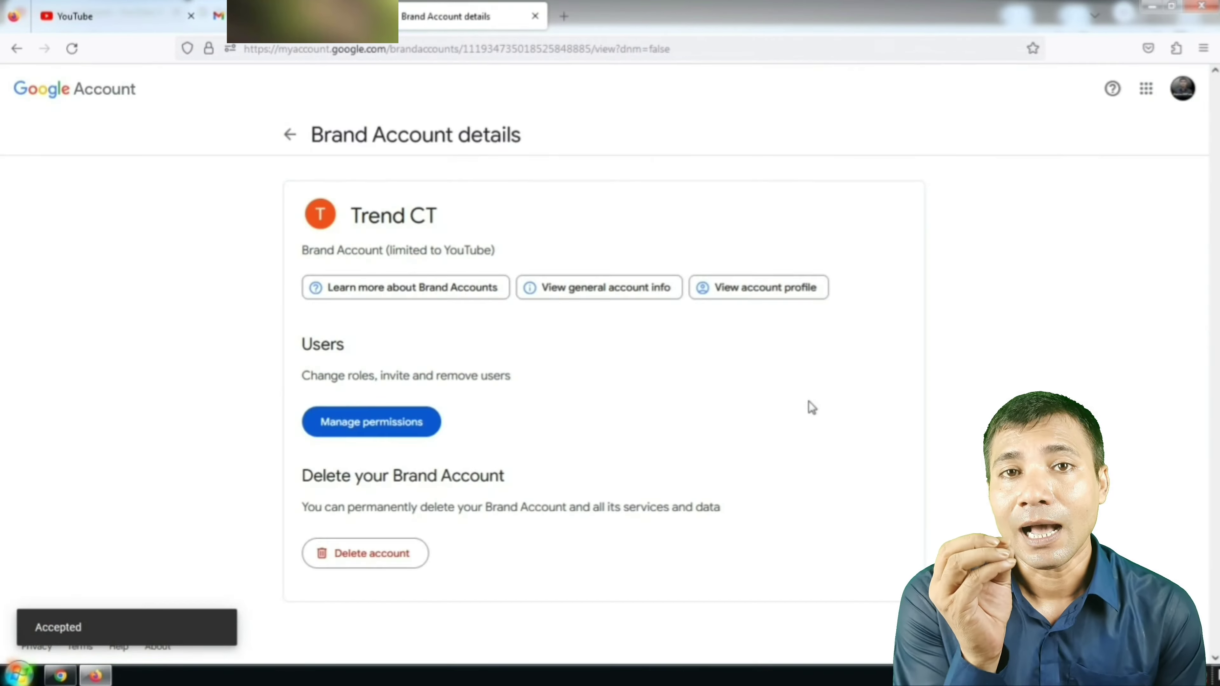
Reload the YouTube home page and switch the active account to the Trend CT channel.
click(111, 16)
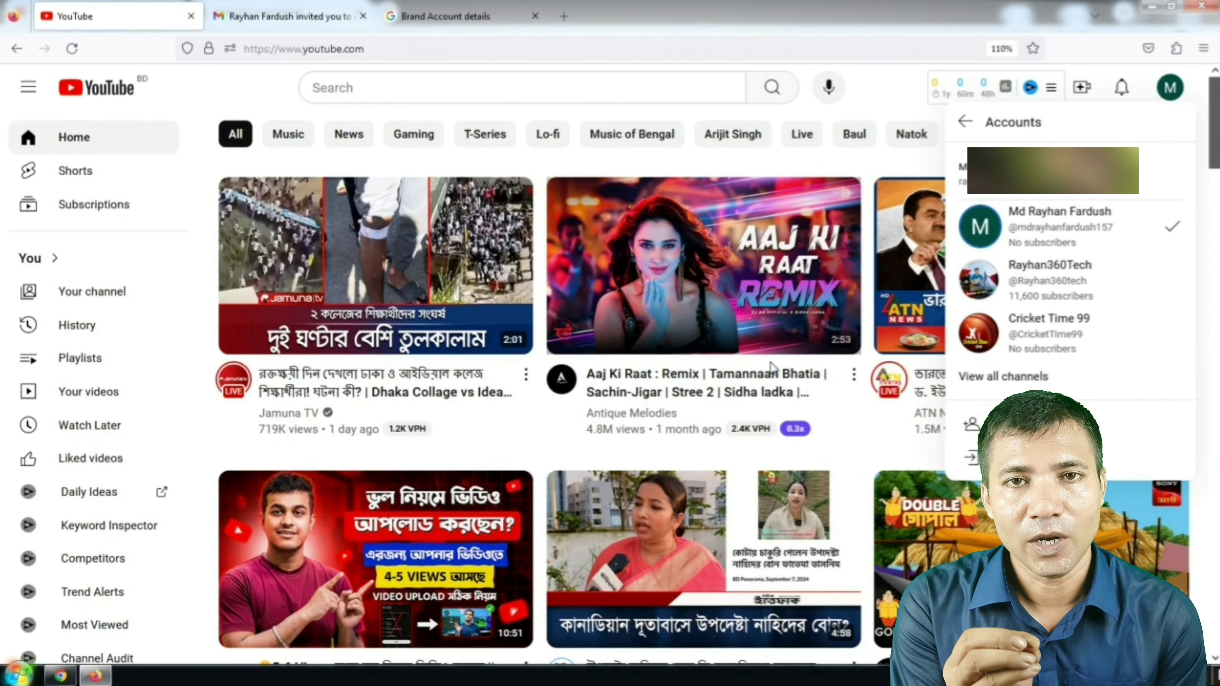
mouse_move(771, 367)
key(F5)
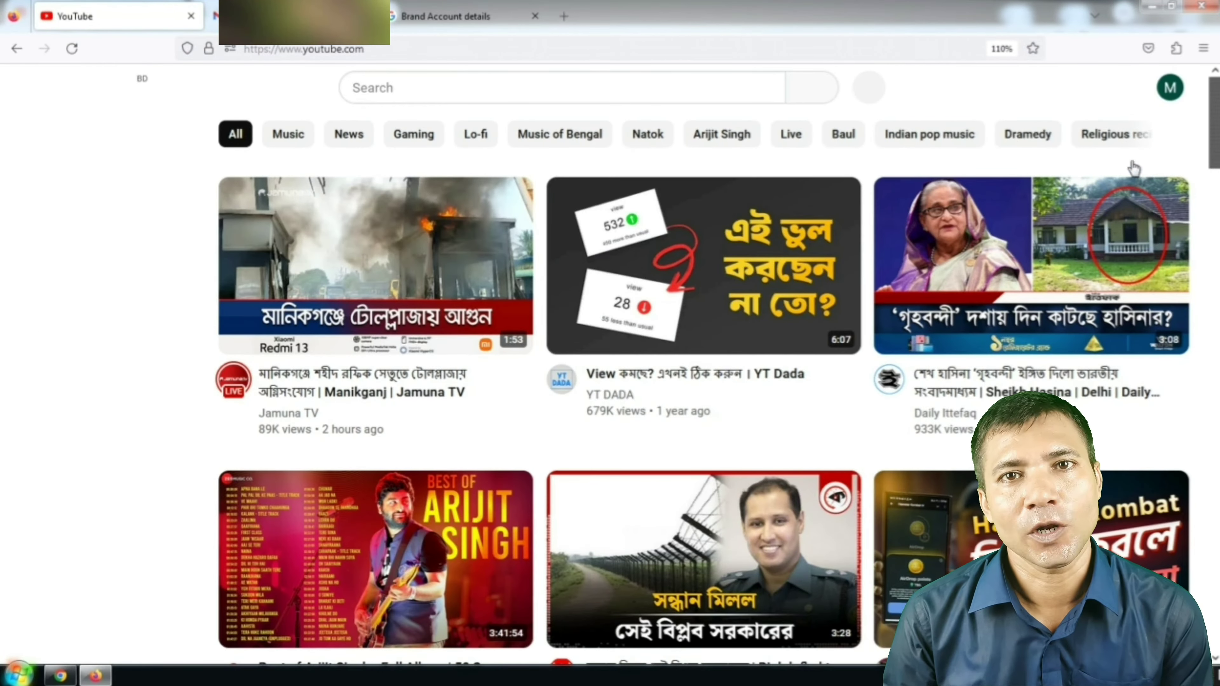
click(1171, 89)
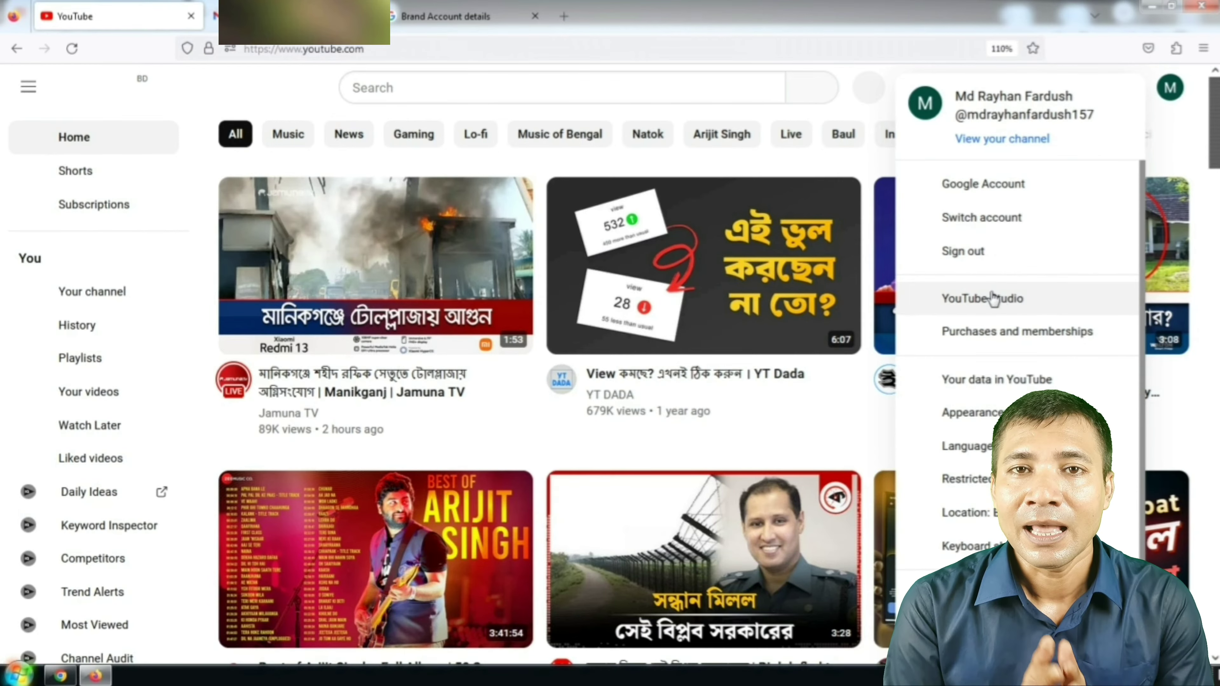
click(1009, 232)
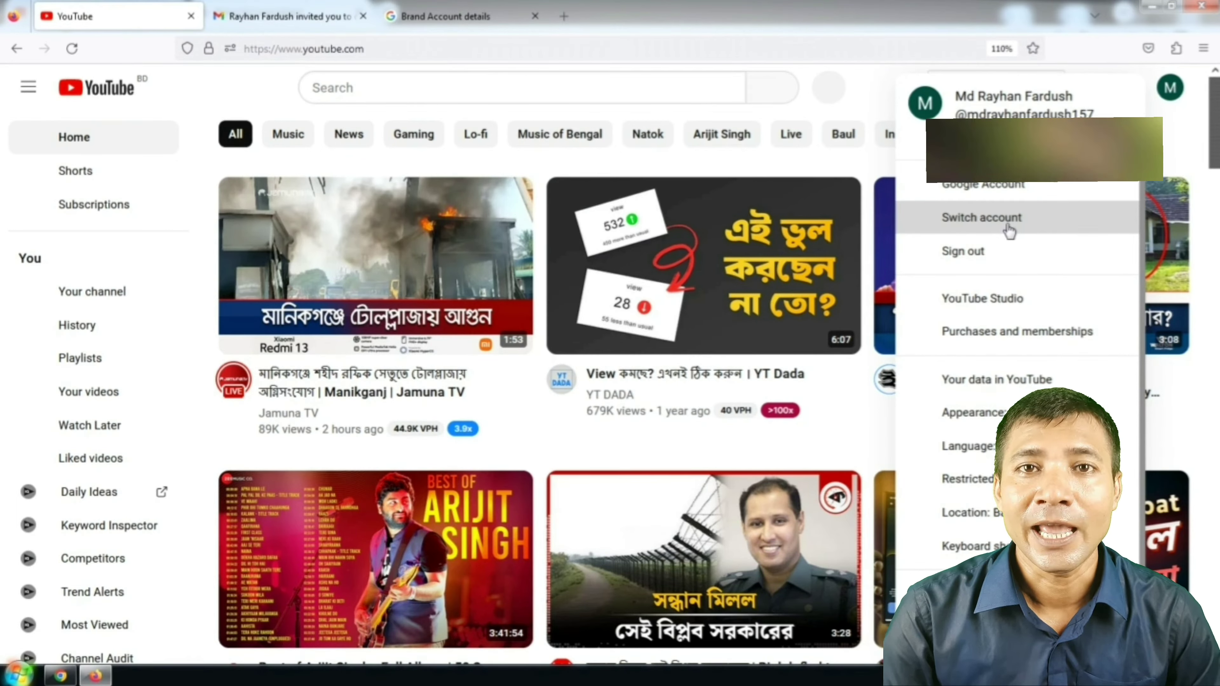
click(1009, 231)
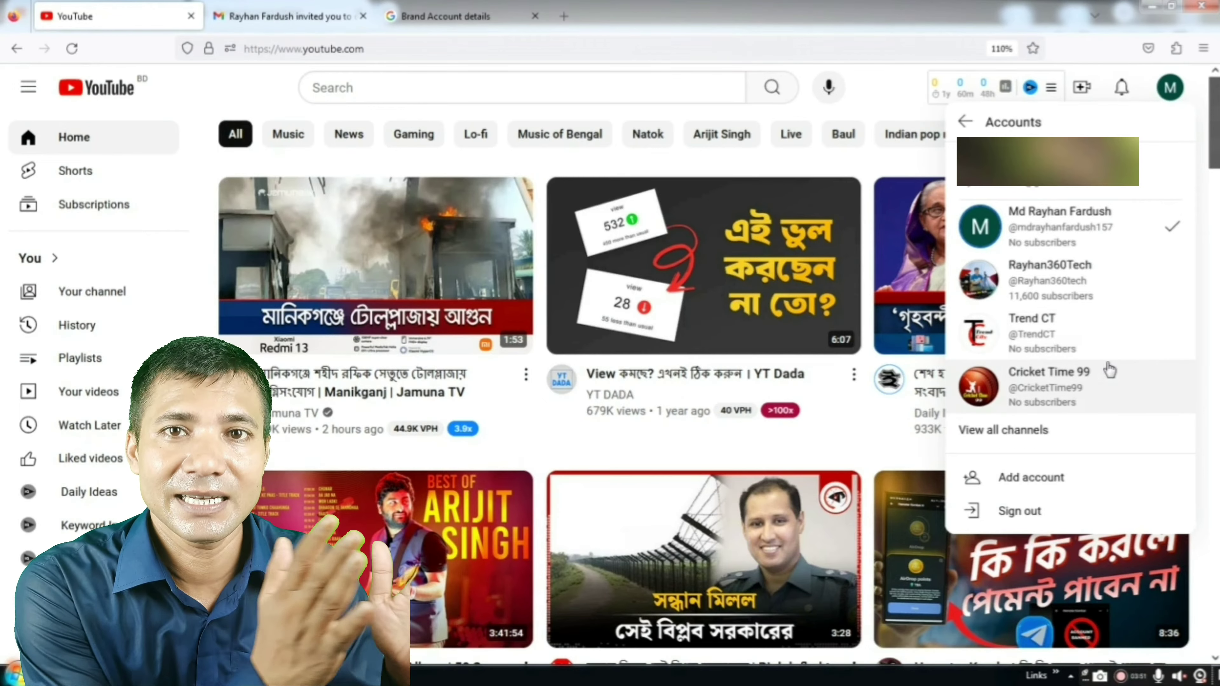
click(1063, 342)
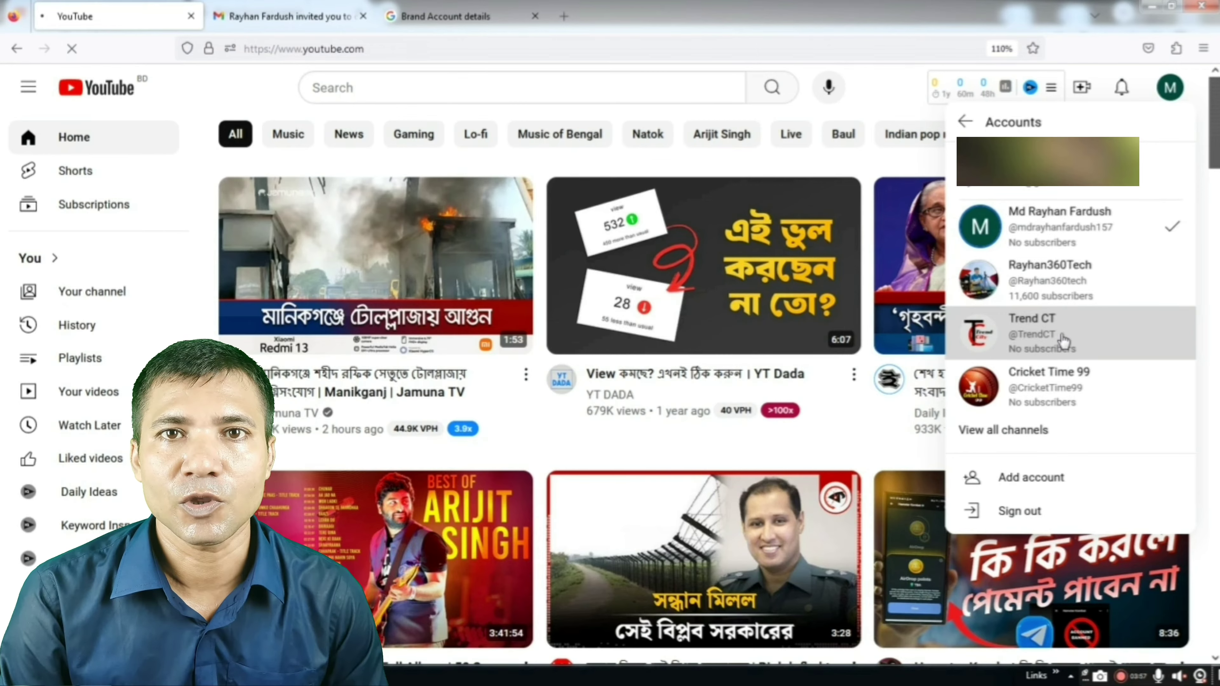
click(1064, 340)
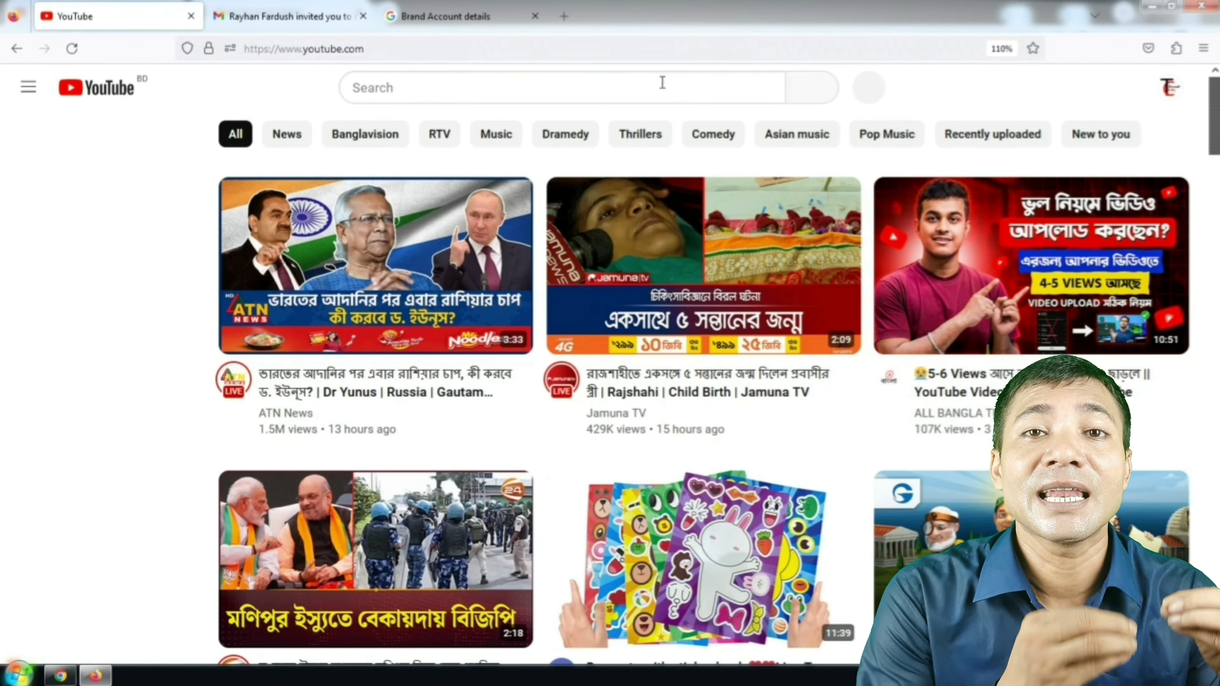
Open Trend CT's brand account details through the channel permissions in YouTube Studio's settings.
click(1173, 95)
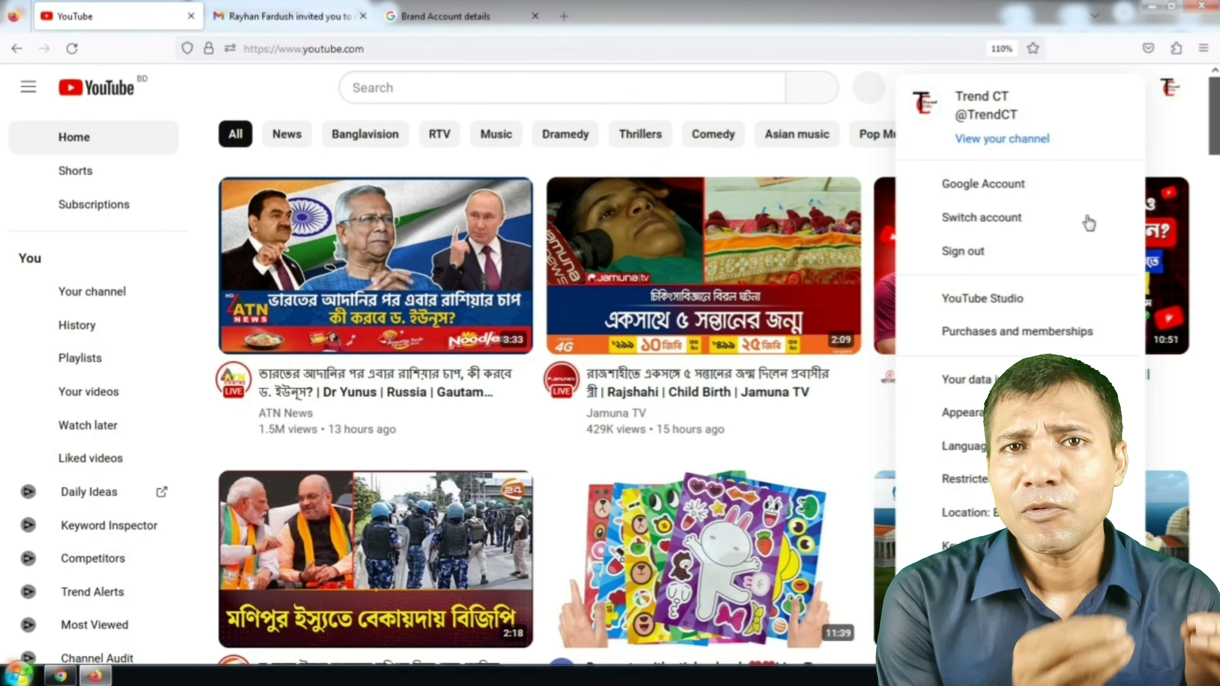
click(1002, 303)
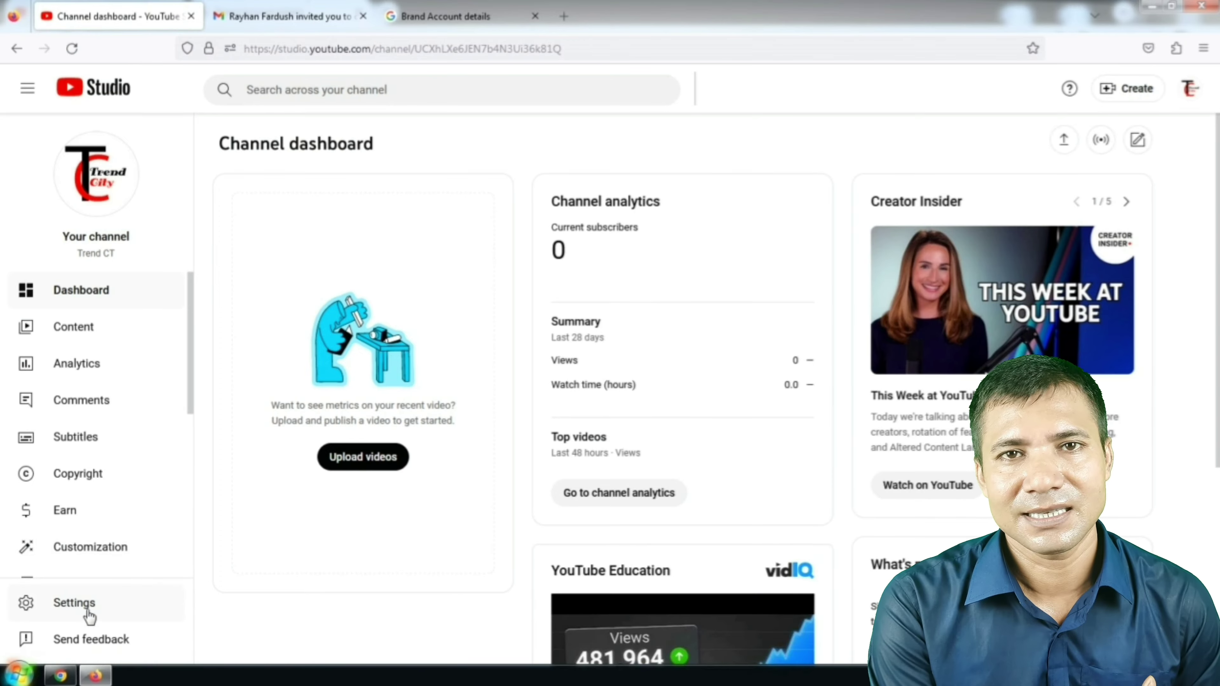
click(87, 607)
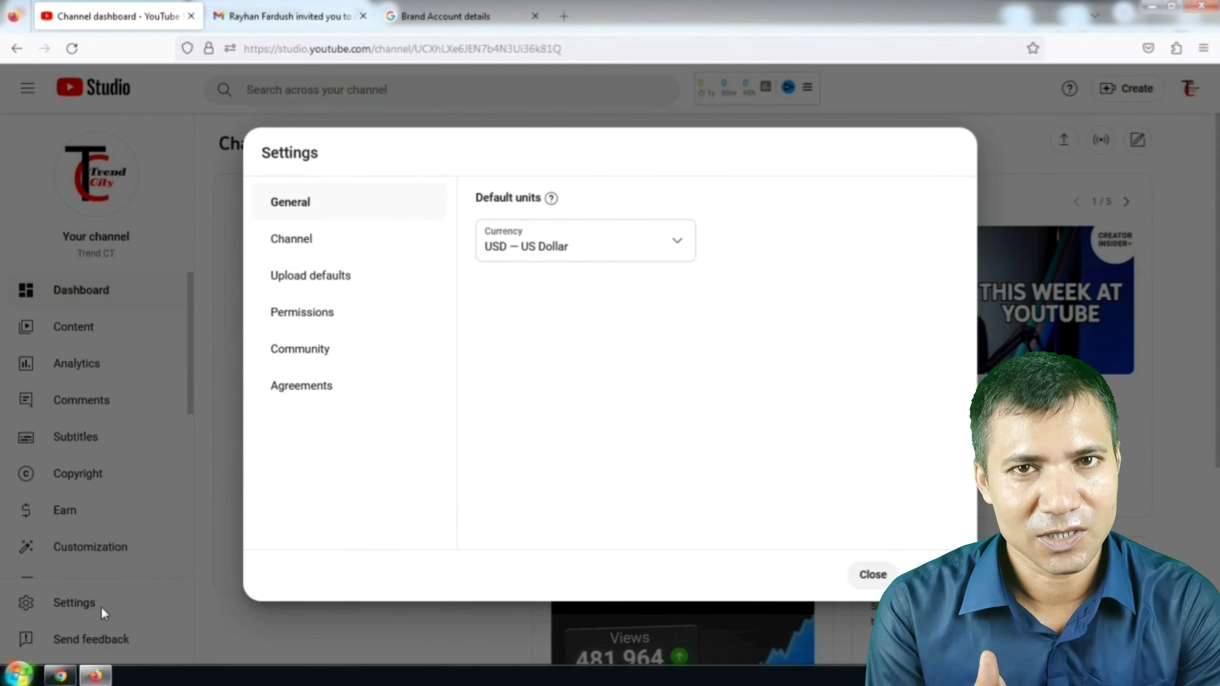
click(305, 318)
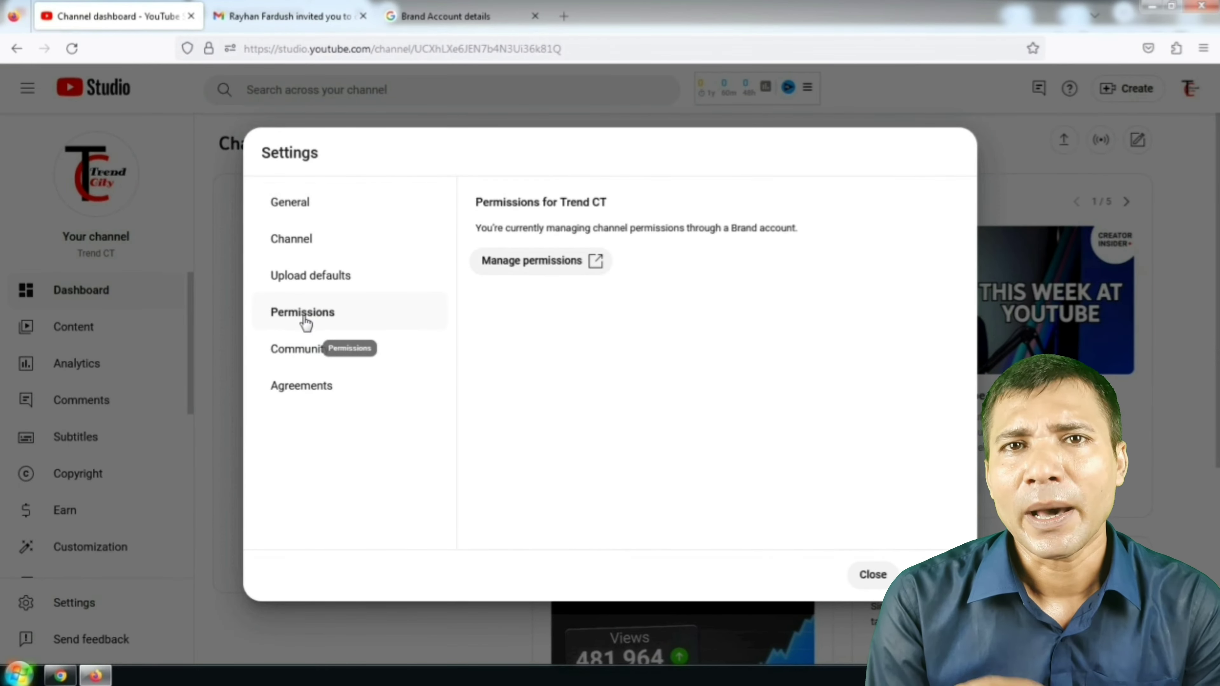
click(536, 265)
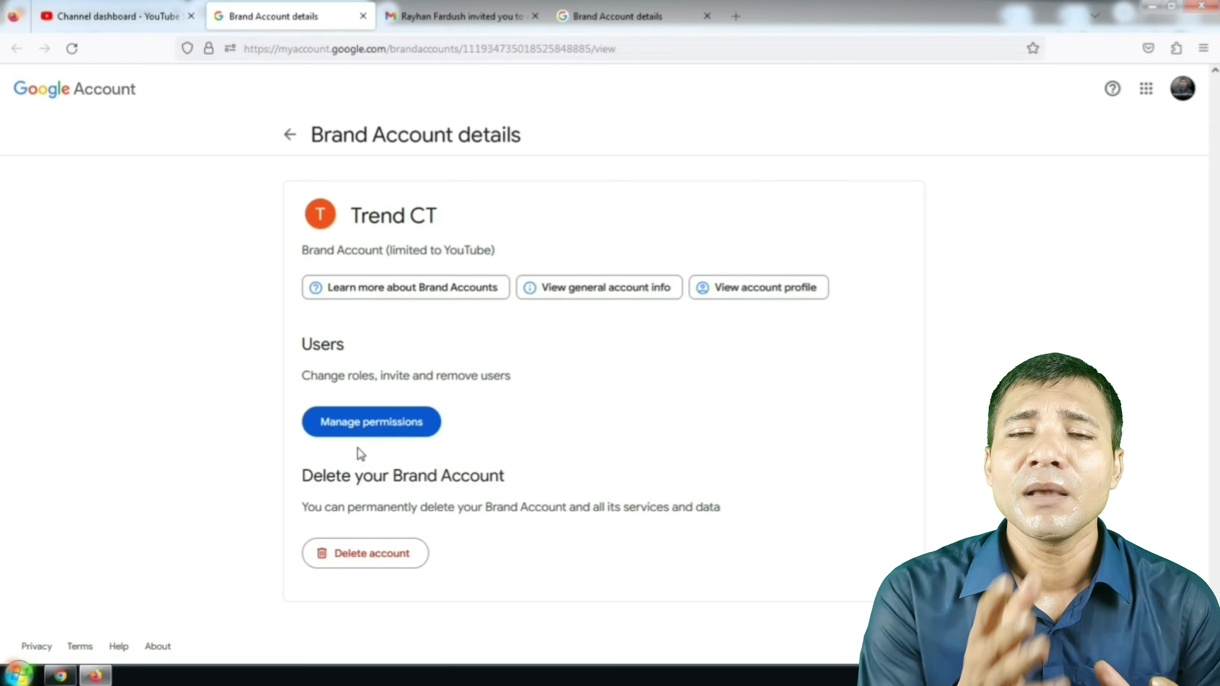
Open the brand account's user permissions, entering the account password for verification.
click(378, 432)
text(••••••••••••••••)
key(Return)
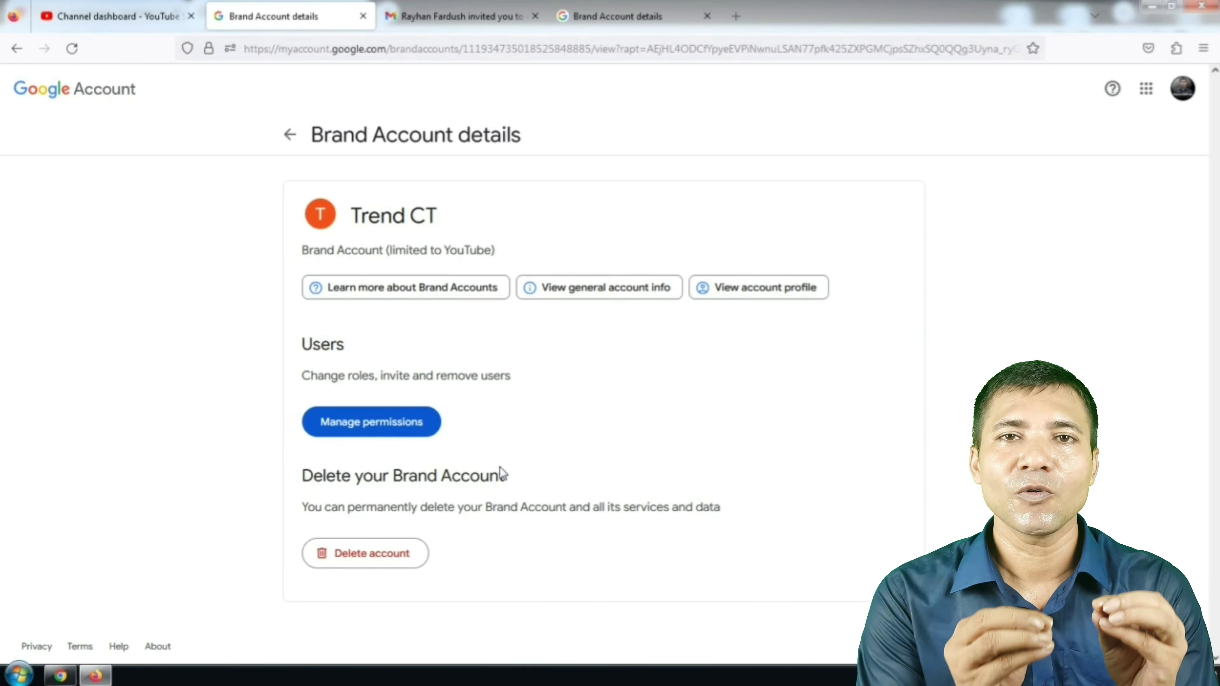
click(374, 424)
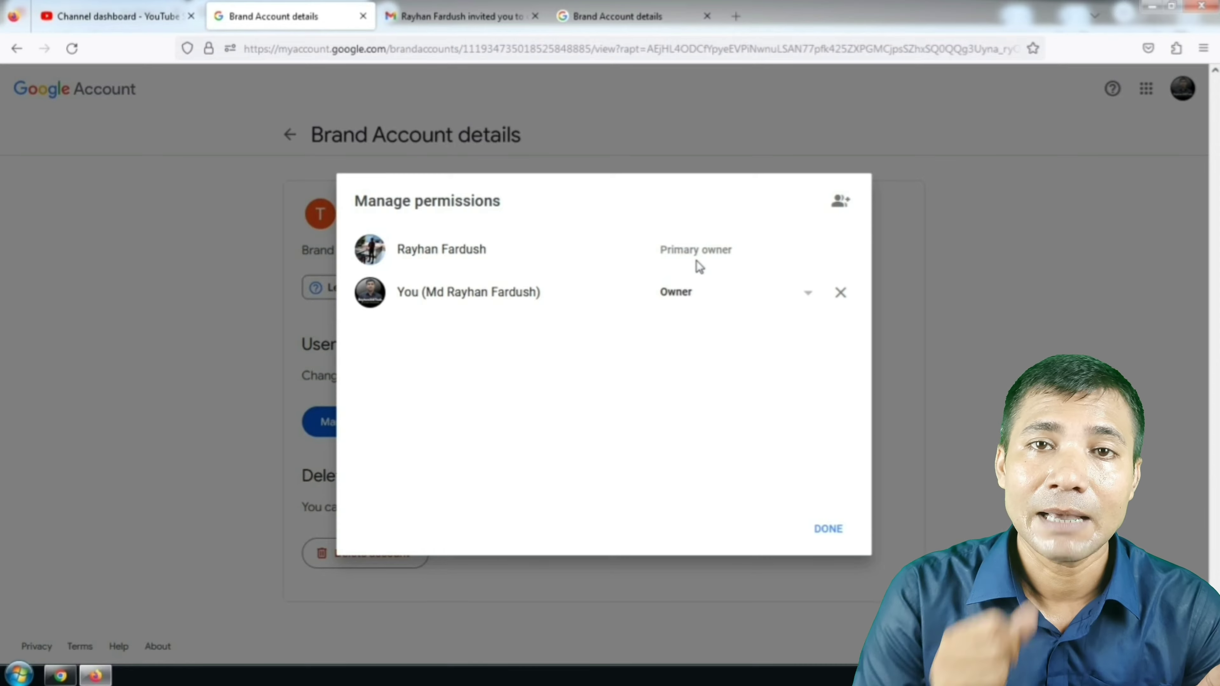
Check the user list in Chrome, return to Firefox and try to transfer Trend CT's primary ownership to the invited owner.
click(60, 676)
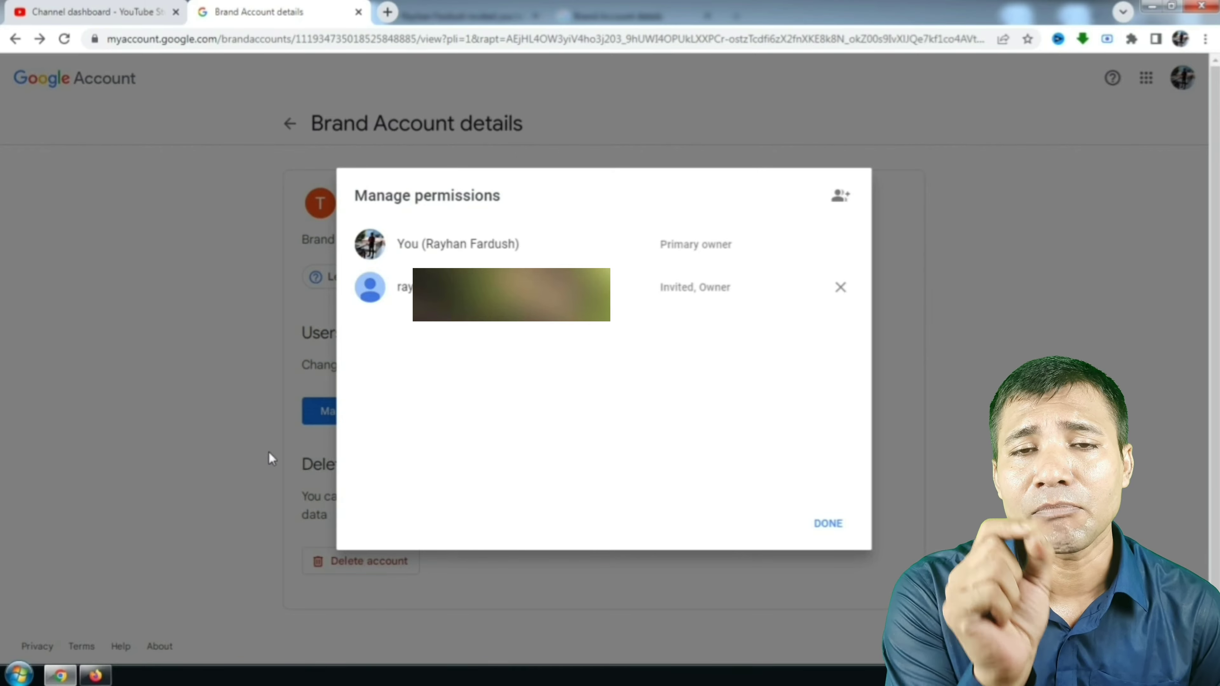
click(106, 679)
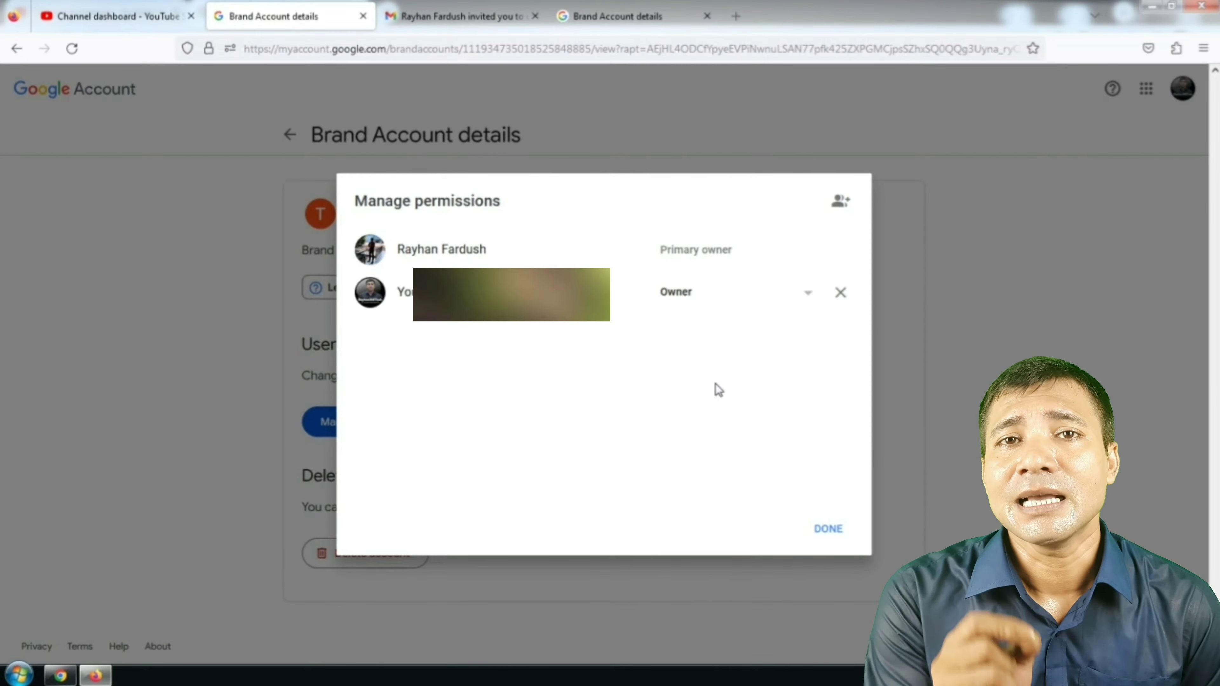
click(808, 298)
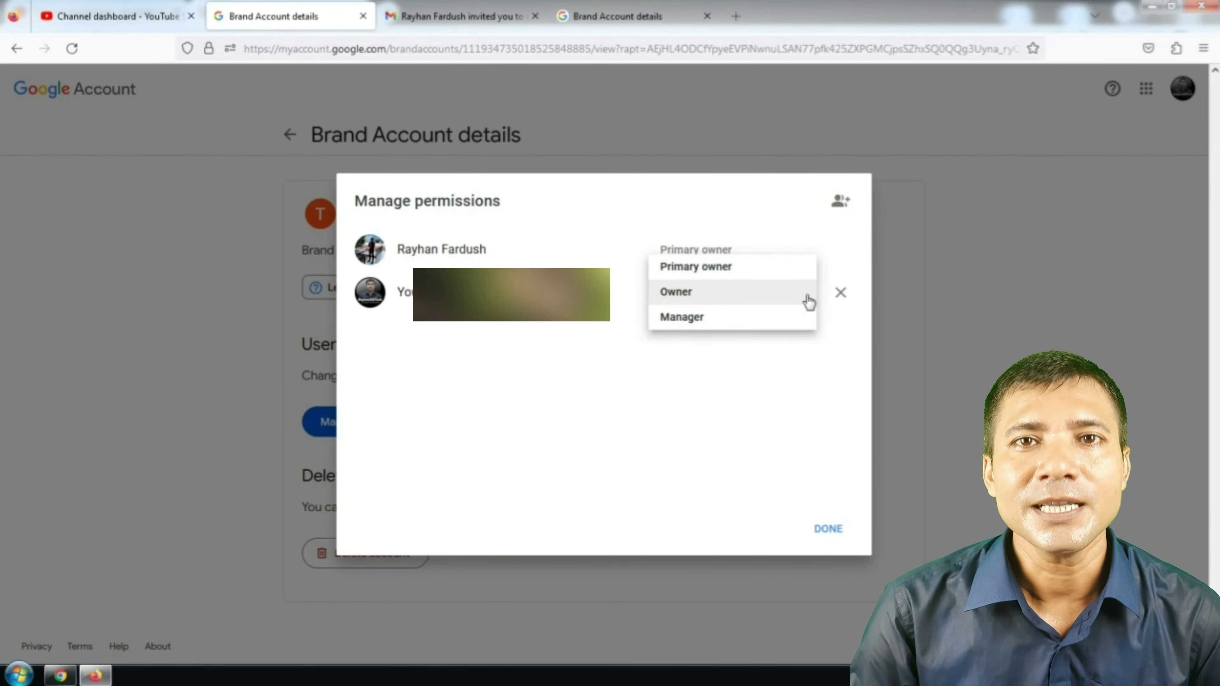
click(759, 268)
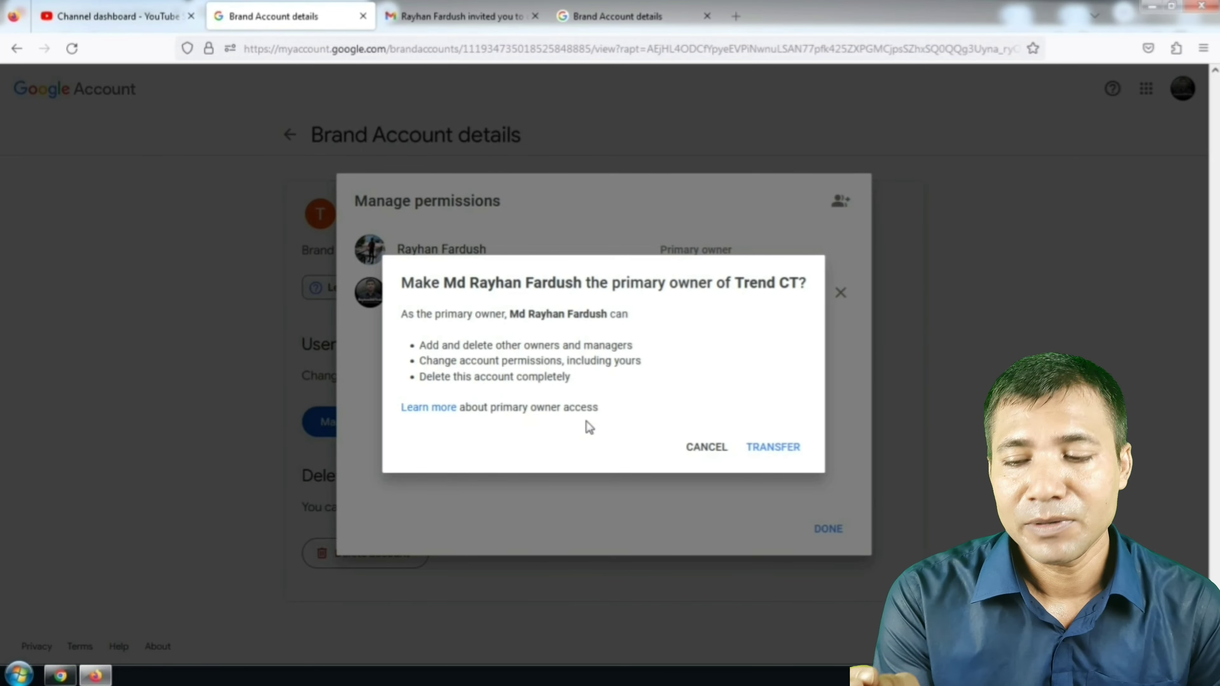
click(787, 453)
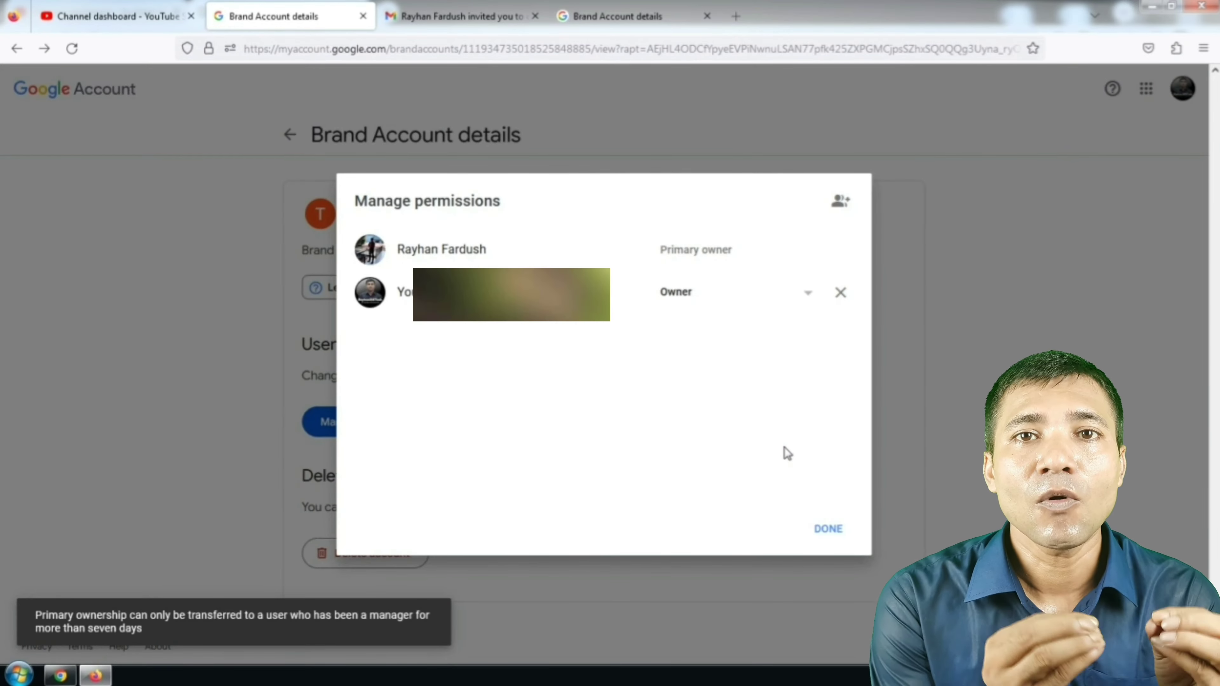